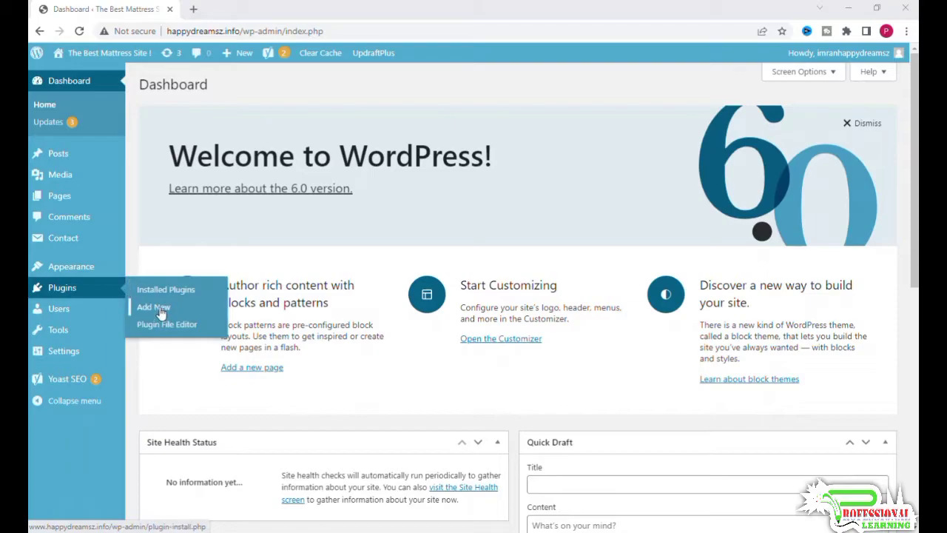
Step: Open Plugins > Add New in a new tab and search for 'header and footer'
right_click(161, 312)
click(186, 317)
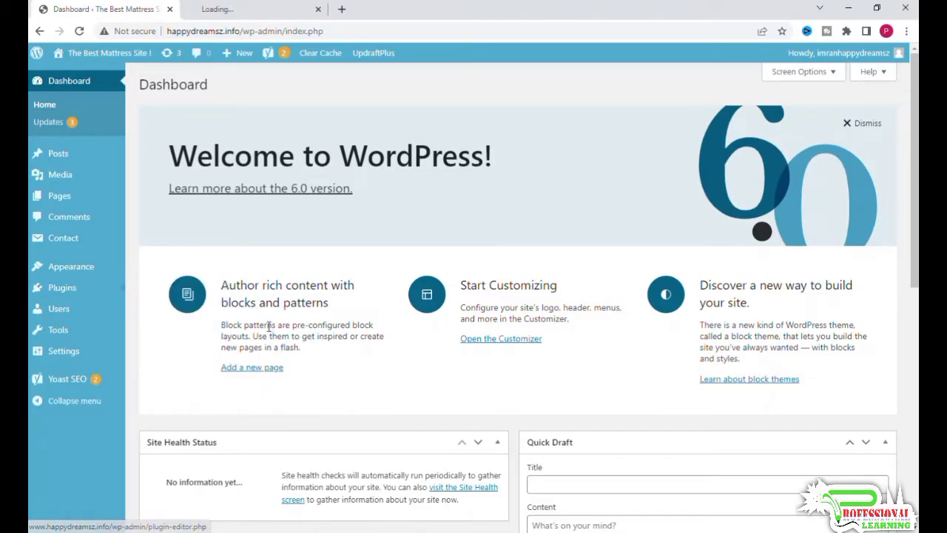
click(224, 15)
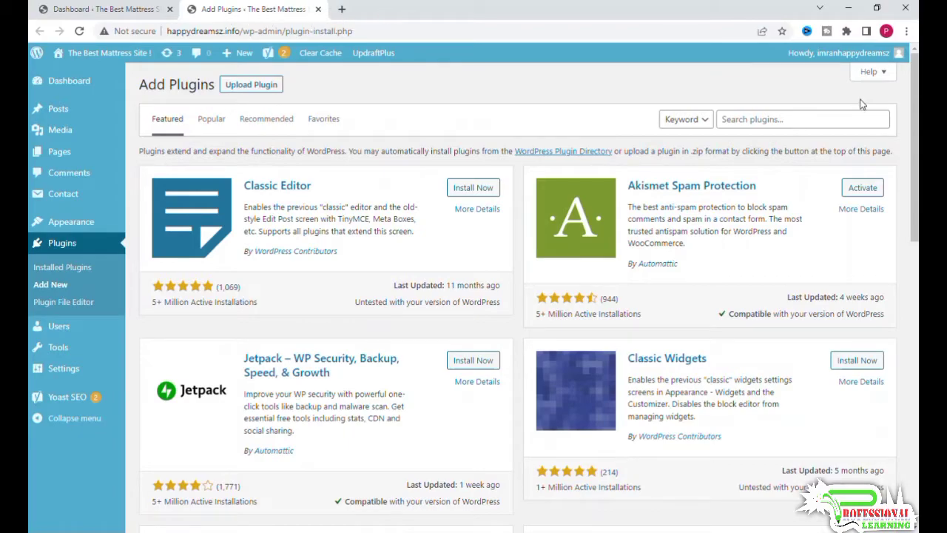
click(755, 118)
text(header and footer)
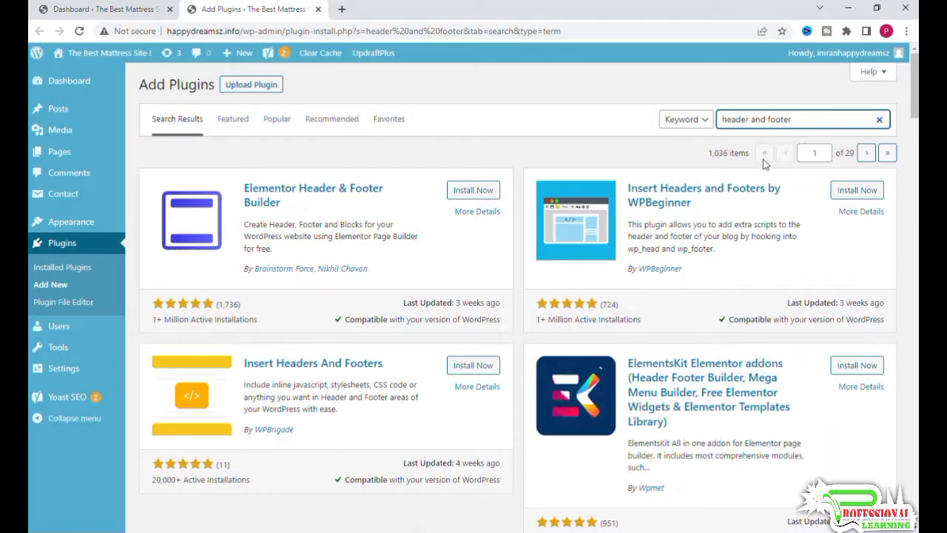
Step: Scroll the search results down to the Head, Footer and Post Injections card
scroll(488, 363, down, 2)
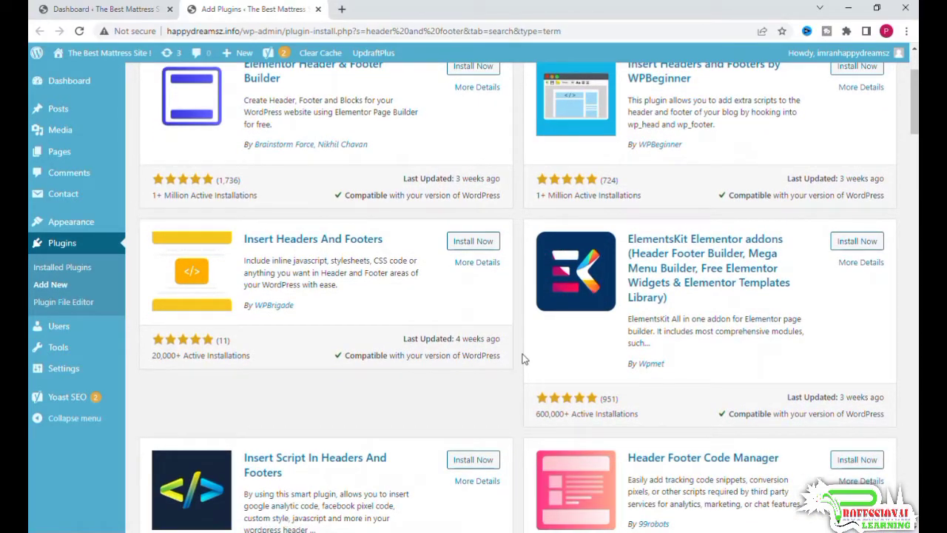
scroll(521, 358, up, 1)
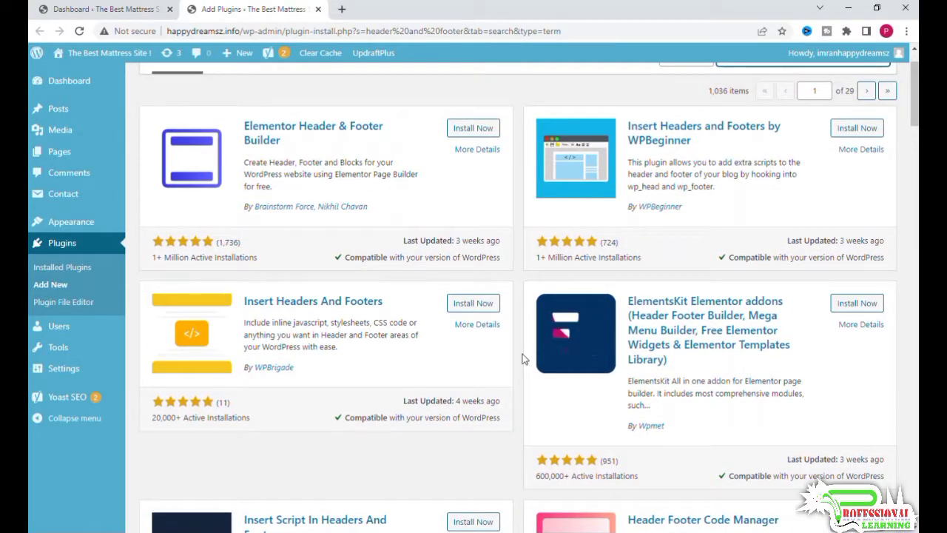
scroll(521, 359, up, 1)
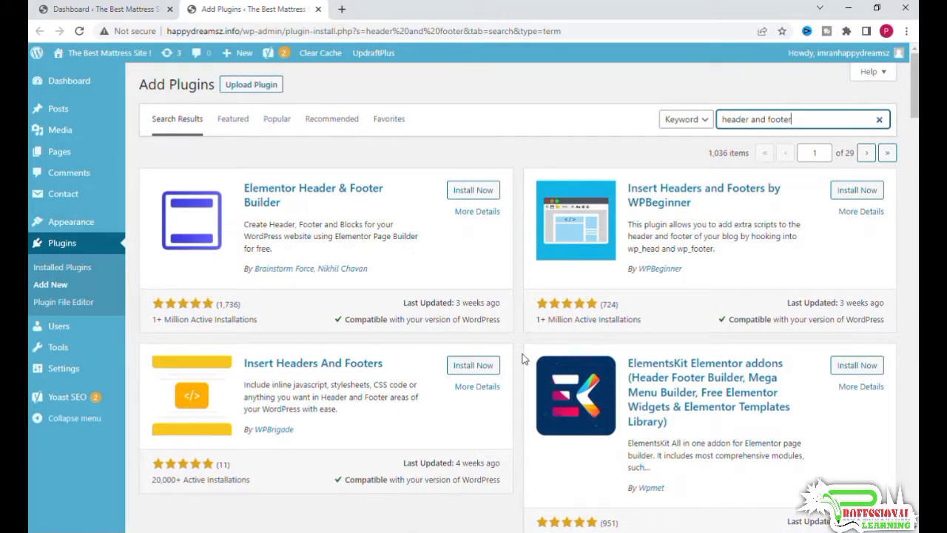
scroll(521, 359, down, 2)
scroll(521, 359, down, 2)
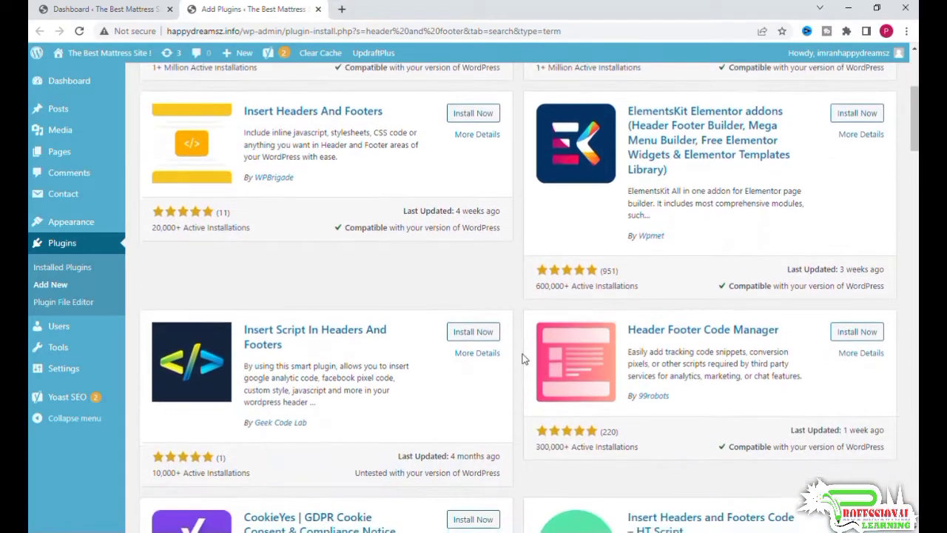
scroll(522, 359, down, 2)
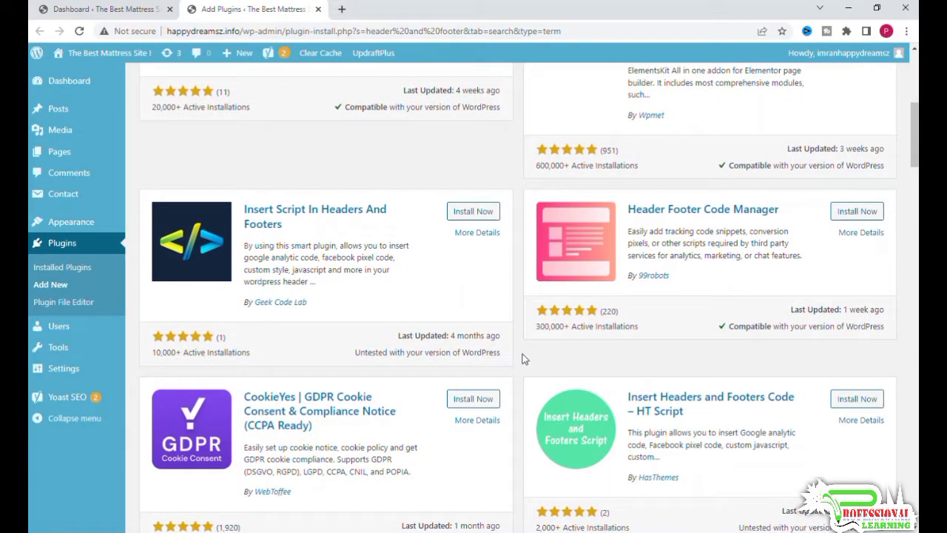
scroll(523, 359, down, 1)
scroll(523, 358, down, 1)
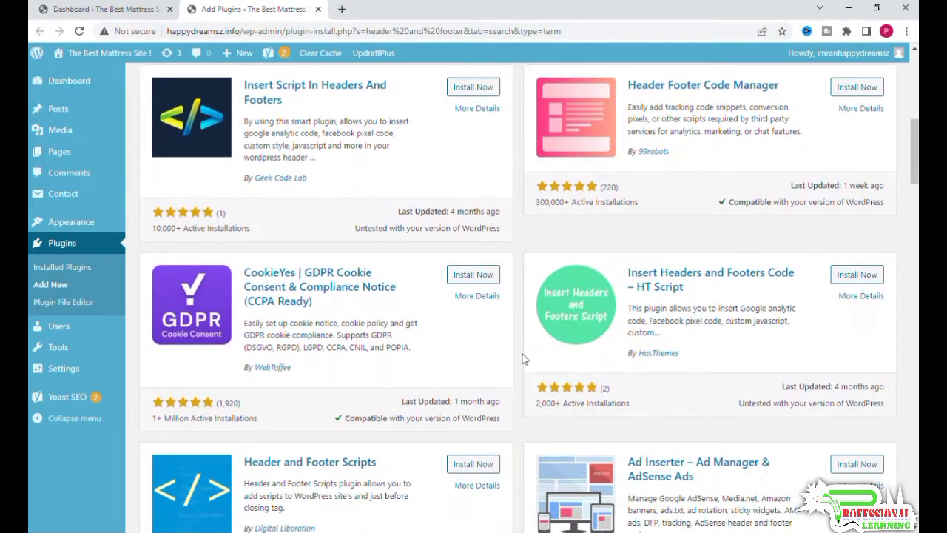
scroll(522, 359, down, 1)
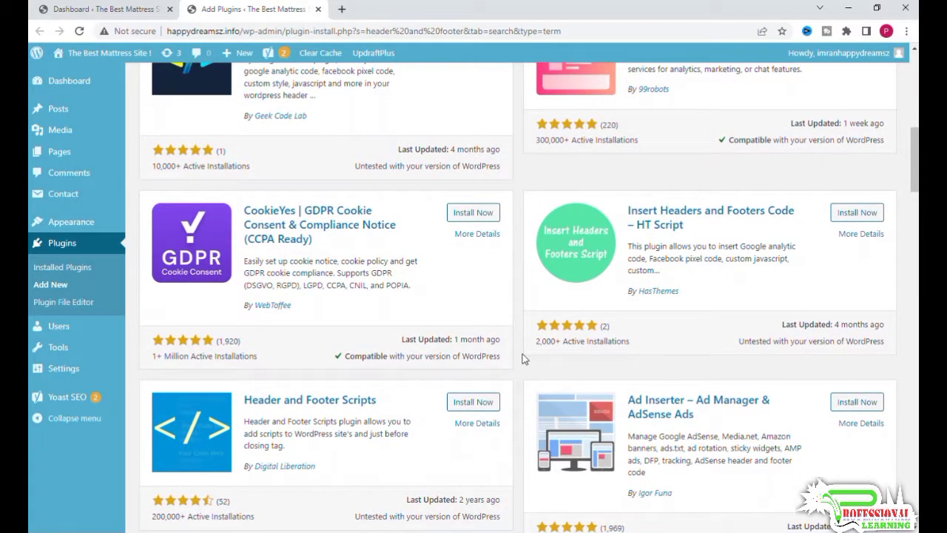
scroll(523, 359, down, 3)
scroll(522, 358, down, 1)
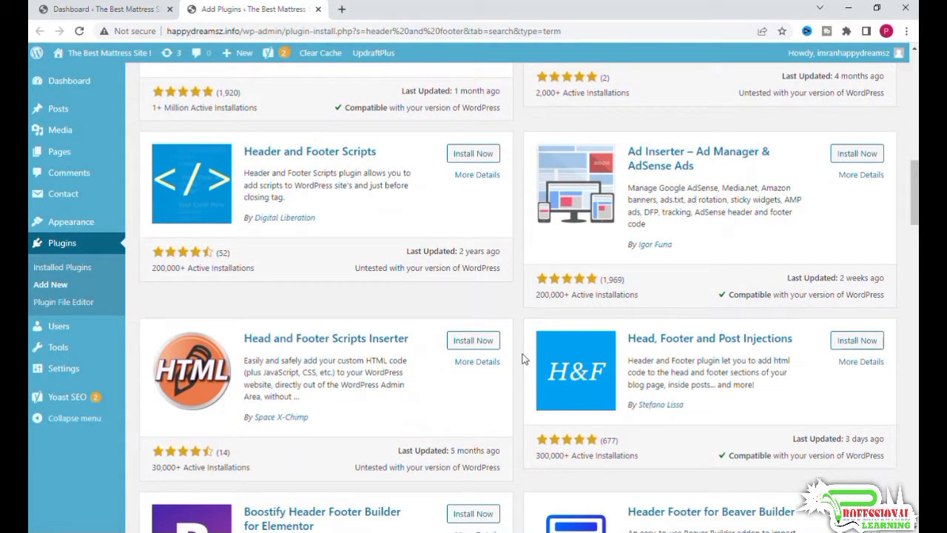
Step: Install Head, Footer and Post Injections from its result card, then activate it
click(857, 342)
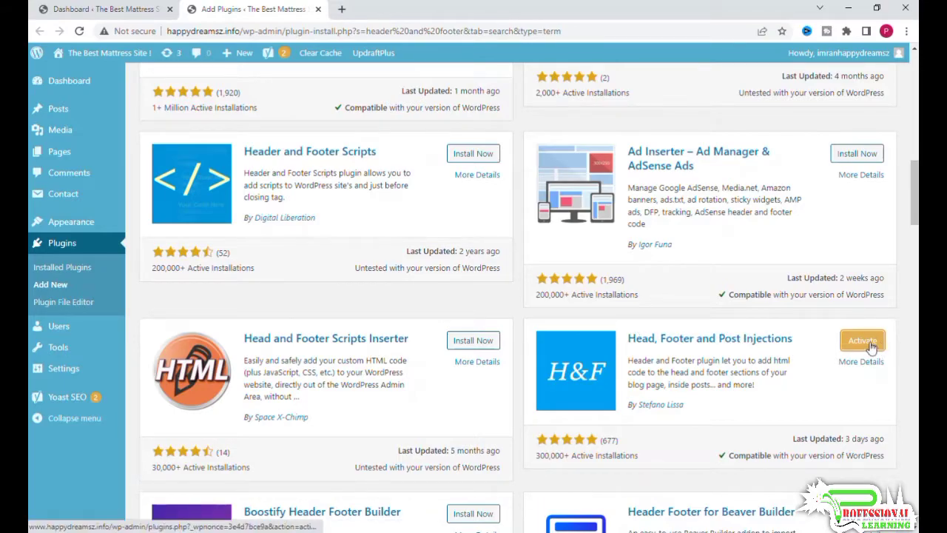
click(844, 341)
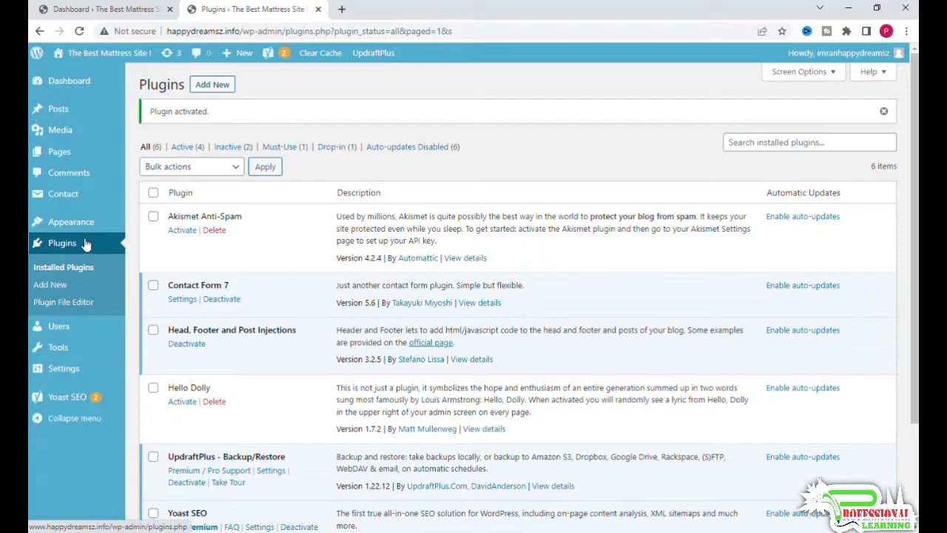
mouse_move(63, 368)
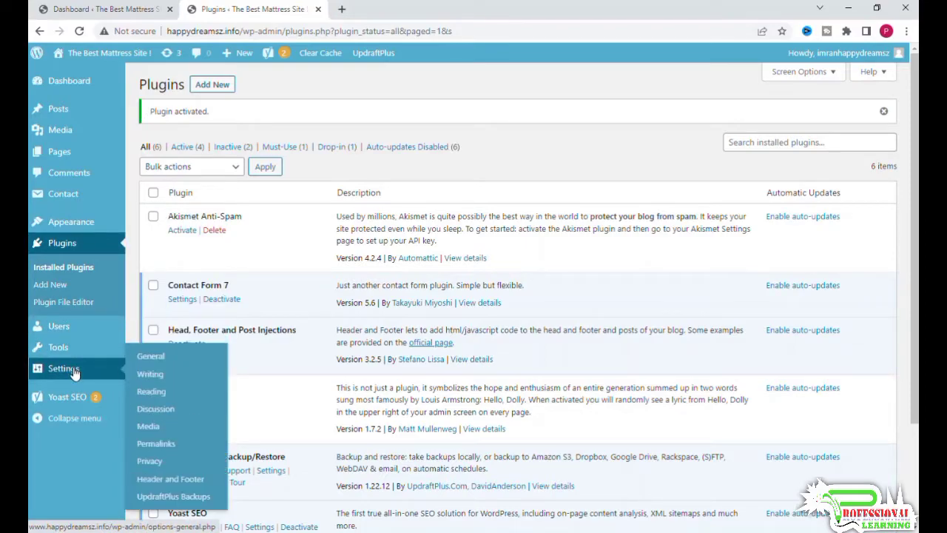
Step: Open Settings > Header and Footer in a new browser tab and switch to it
right_click(160, 479)
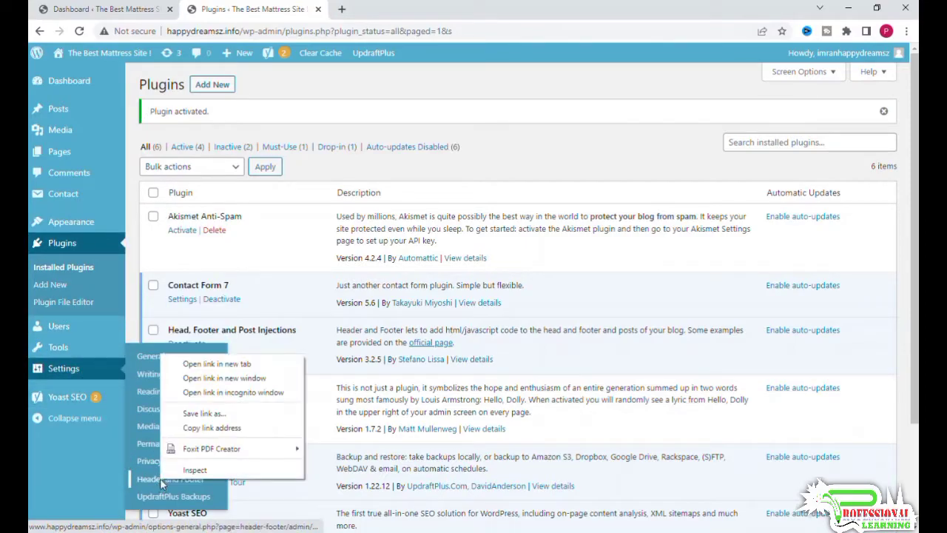
click(230, 363)
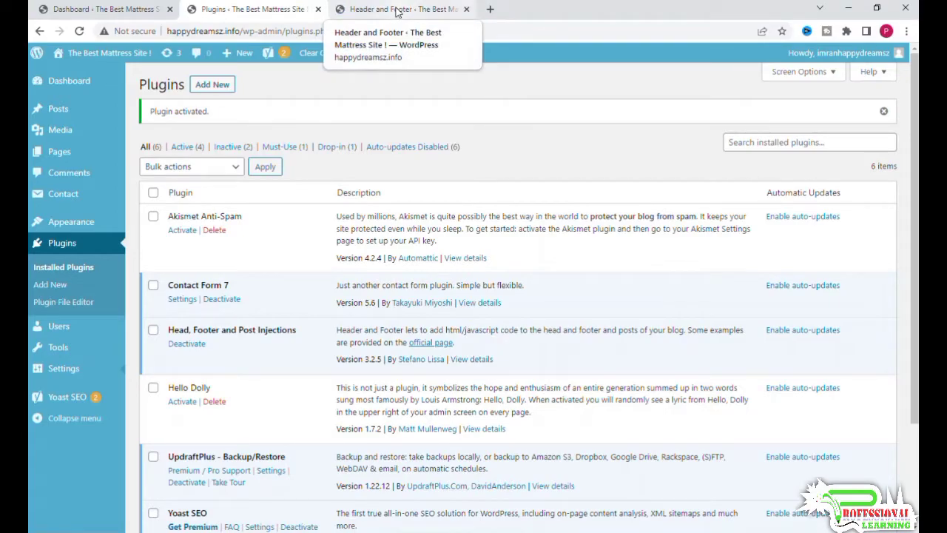
click(396, 12)
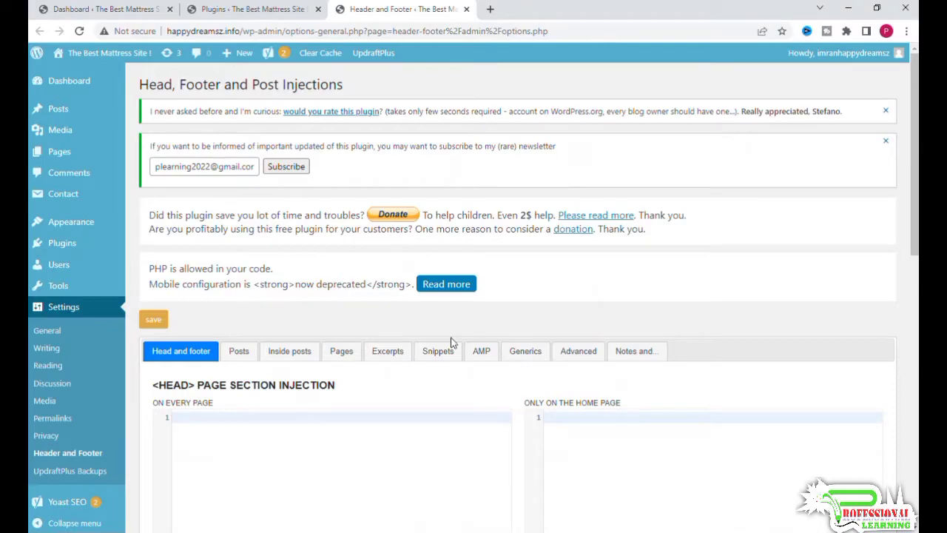
Step: Show the Pages injection settings and scroll down to the After the Page Content fields
click(349, 357)
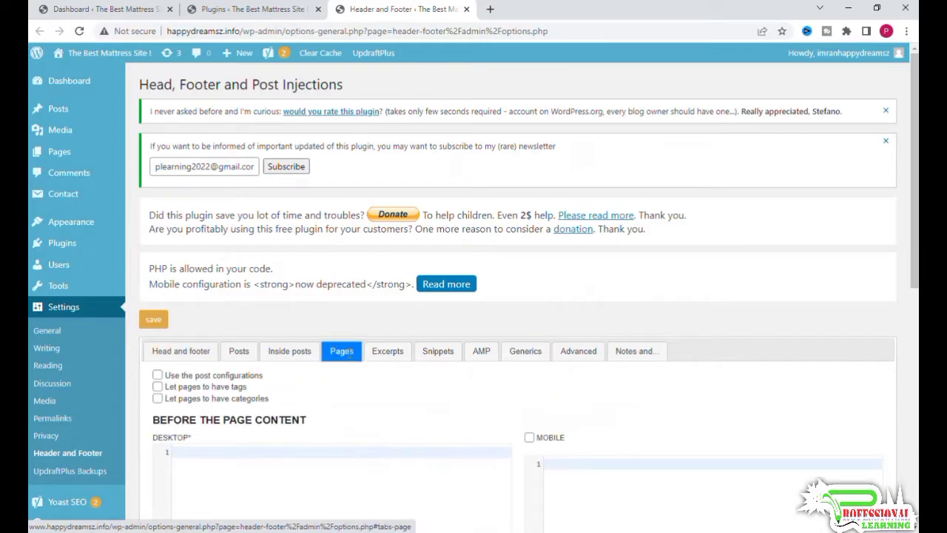
scroll(395, 414, down, 2)
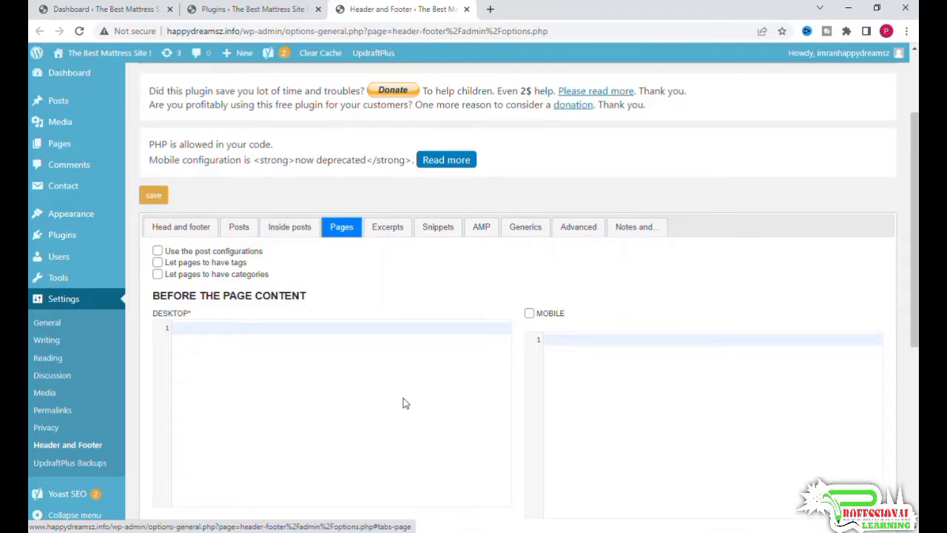
scroll(405, 403, down, 1)
scroll(406, 403, down, 2)
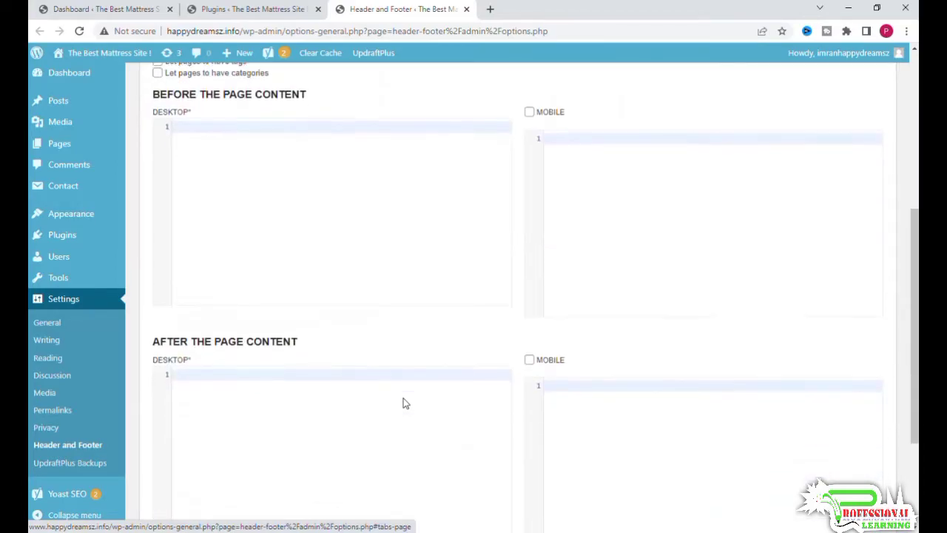
scroll(405, 403, down, 2)
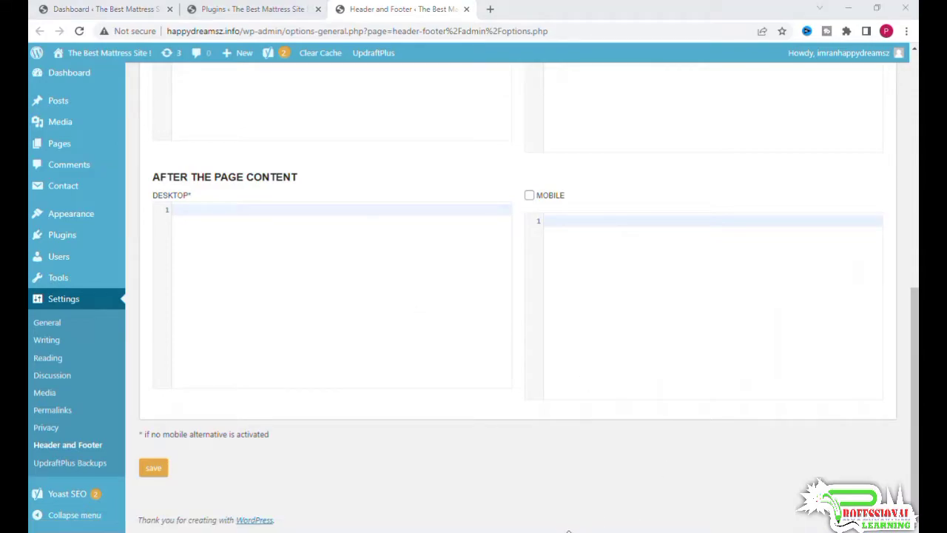
Step: Copy the Amazon Associates disclosure from Notepad into the Desktop after-content box
key(alt+Tab)
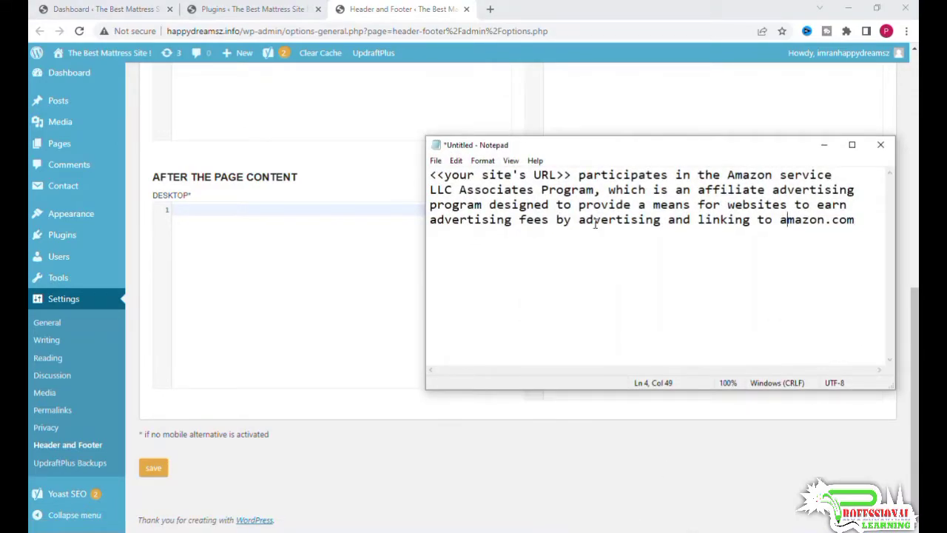
drag(854, 222, 373, 170)
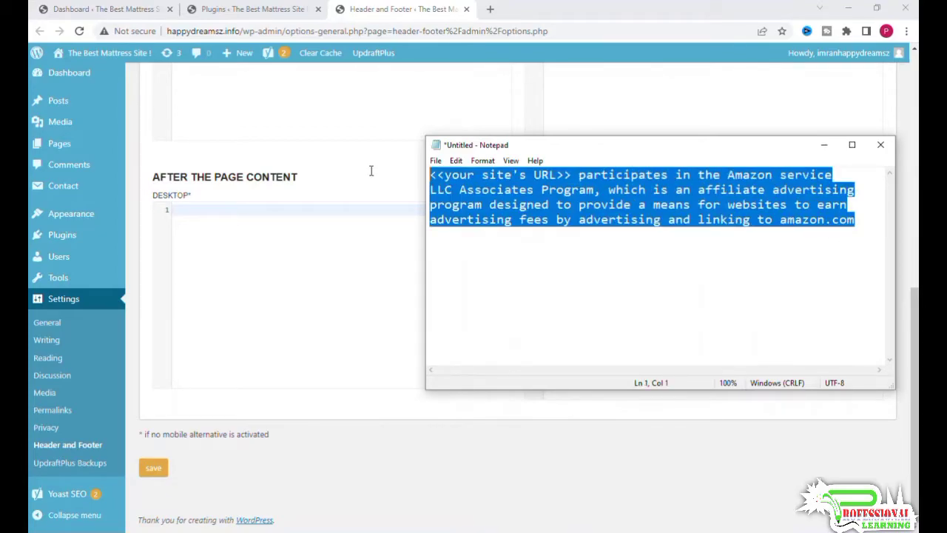
right_click(493, 187)
click(521, 228)
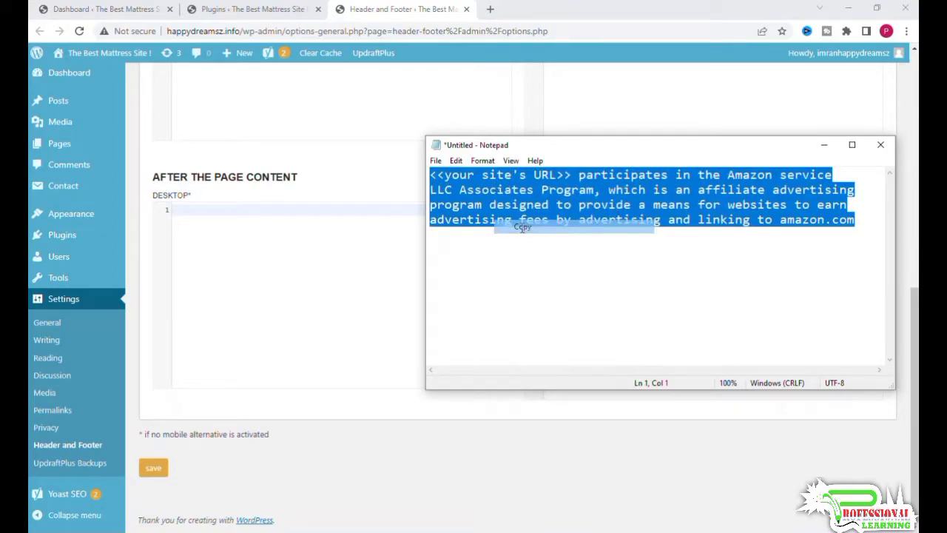
click(304, 276)
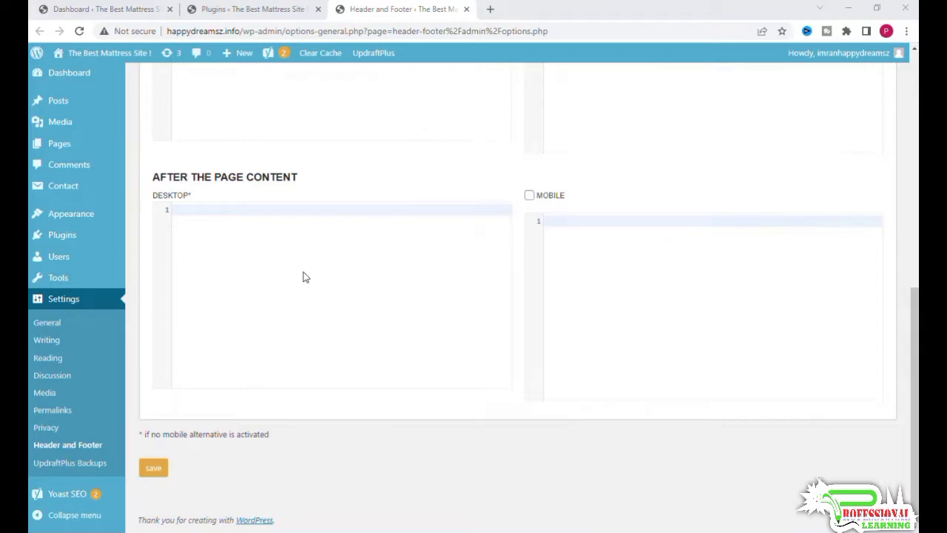
right_click(287, 214)
click(318, 310)
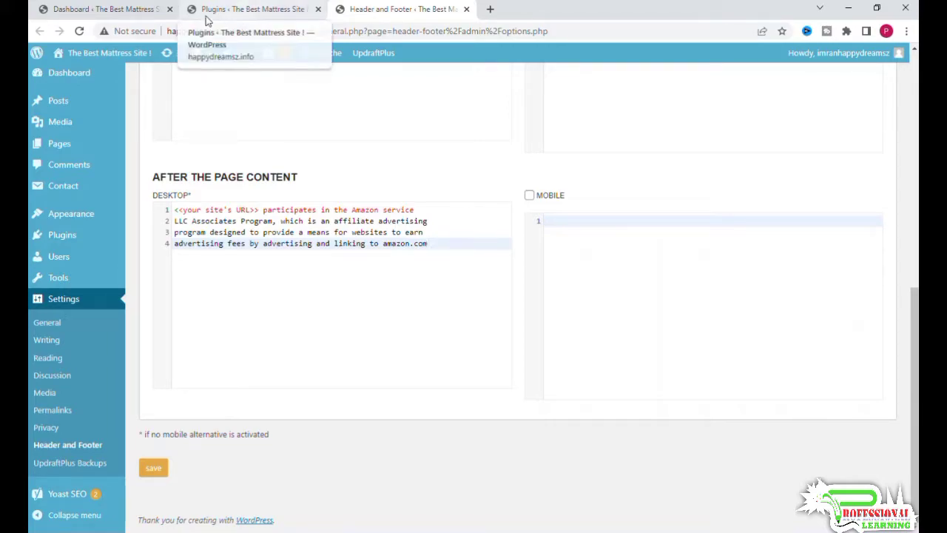
Step: Open the live site in a new tab and select its web address in the address bar
click(144, 11)
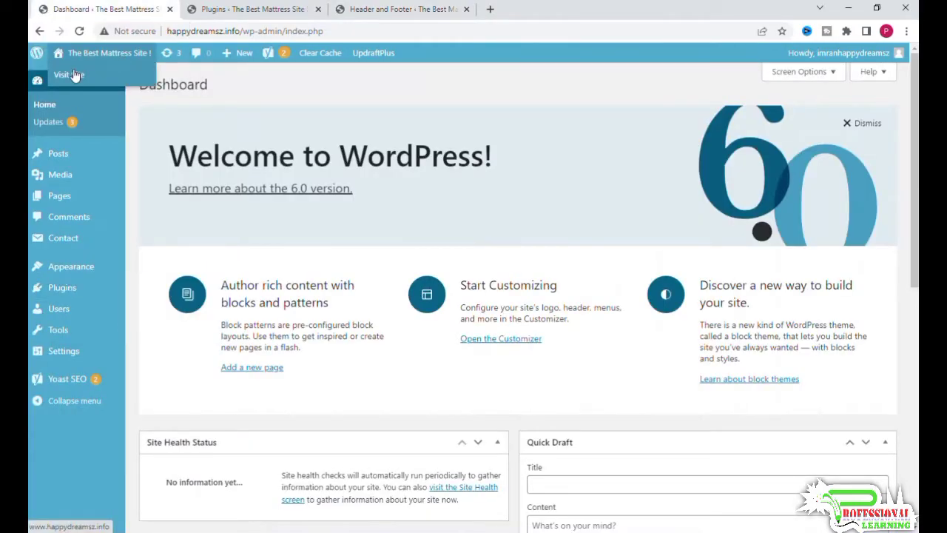
right_click(74, 76)
click(97, 79)
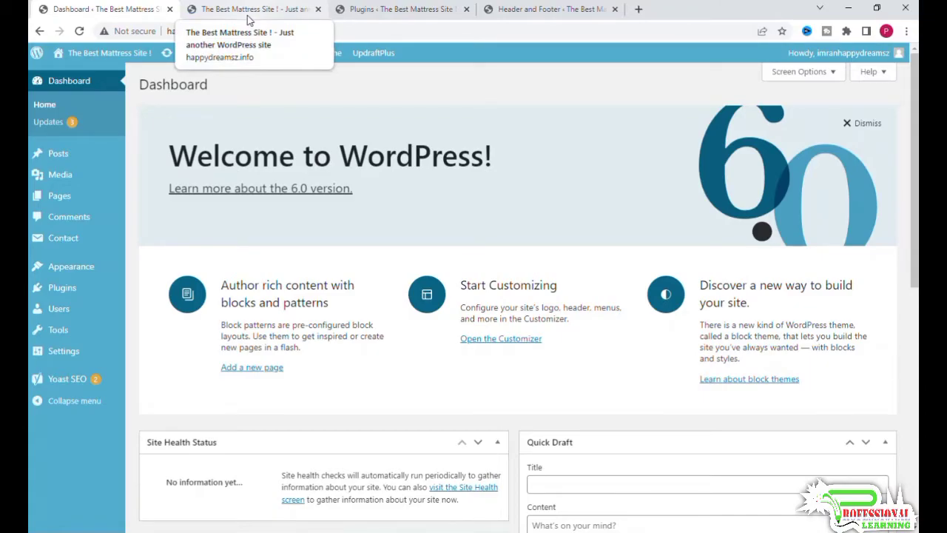
click(248, 16)
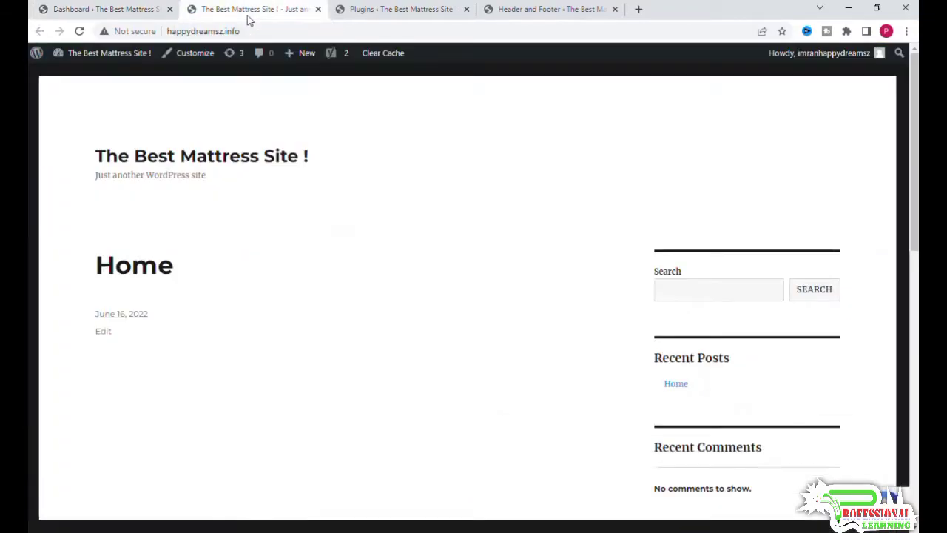
click(276, 32)
drag(281, 33, 164, 33)
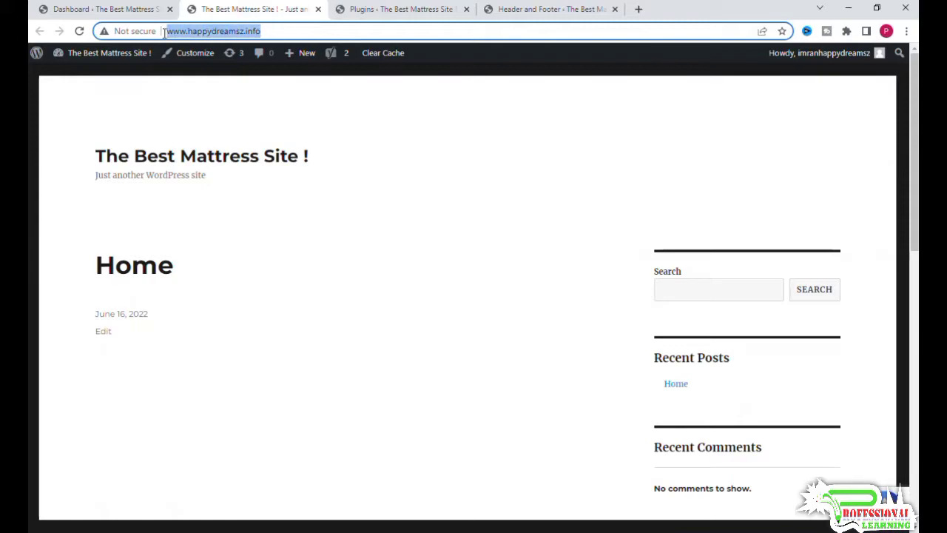
Step: Paste the site address over the <<your site's URL>> placeholder on line 1
click(551, 11)
drag(259, 211, 162, 217)
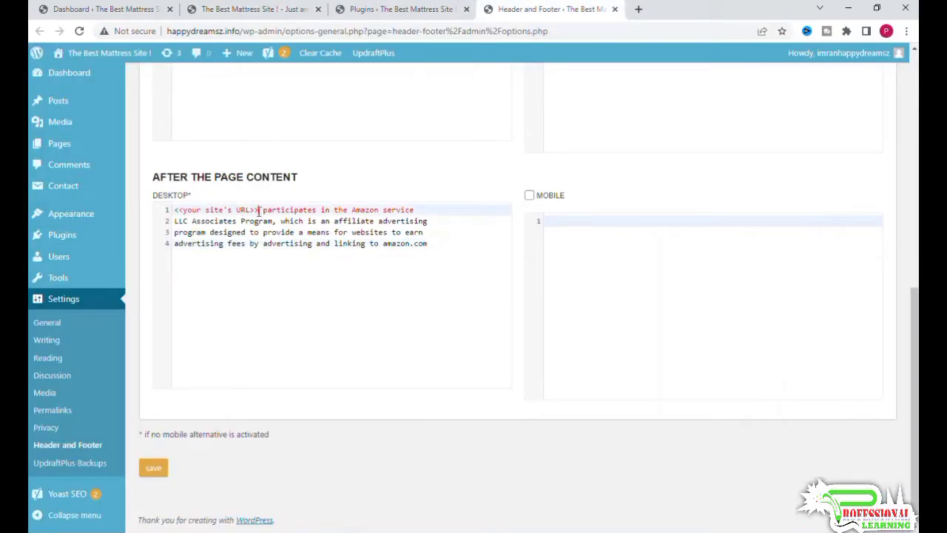
key(ctrl+v)
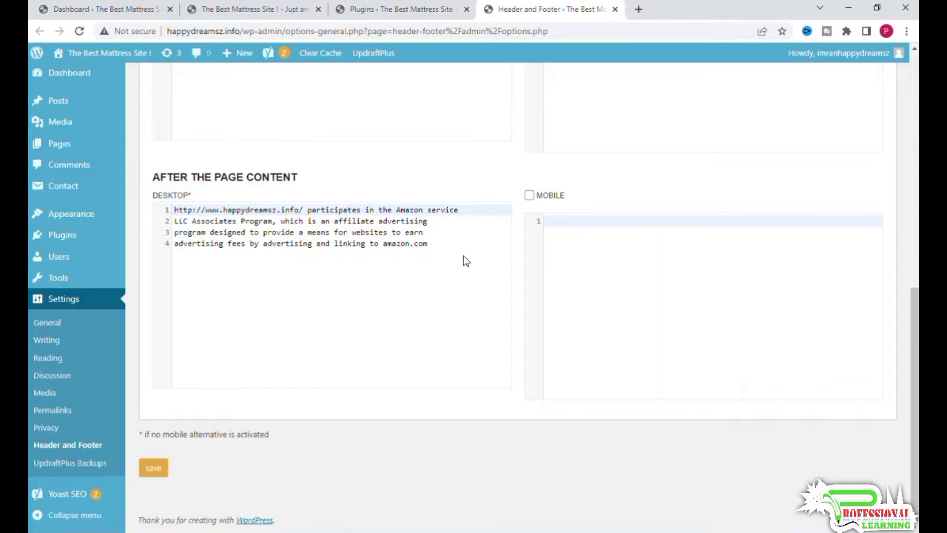
Step: Backspace at the start of lines 2, 3 and 4 so the disclosure is one line
click(175, 221)
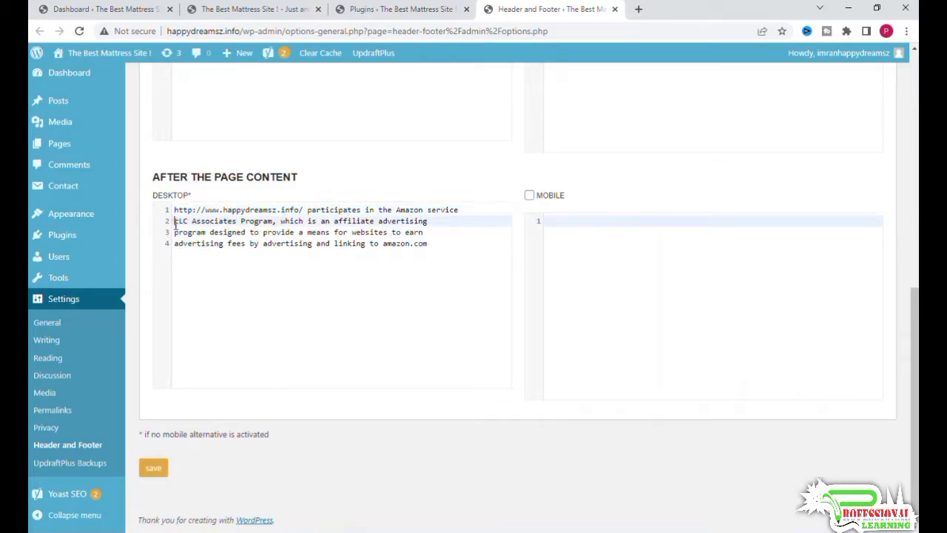
key(BackSpace)
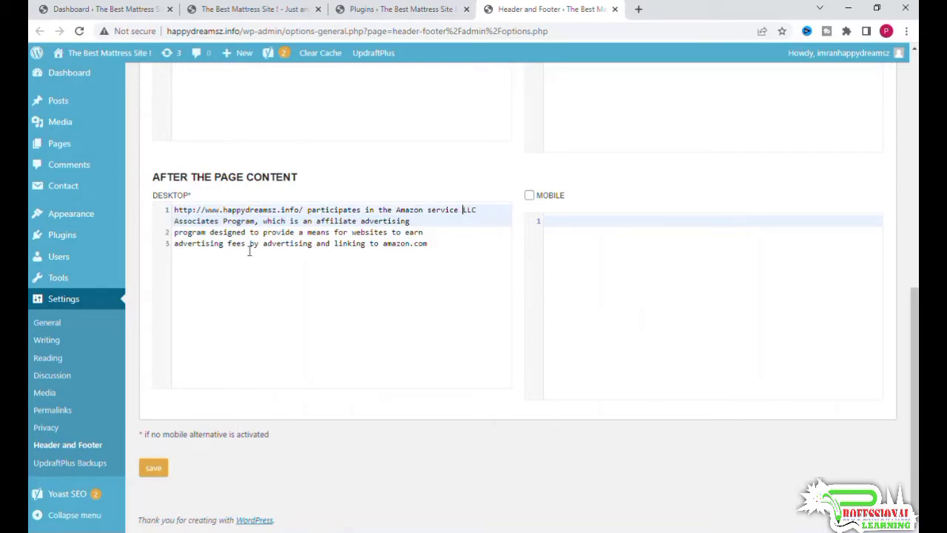
click(174, 232)
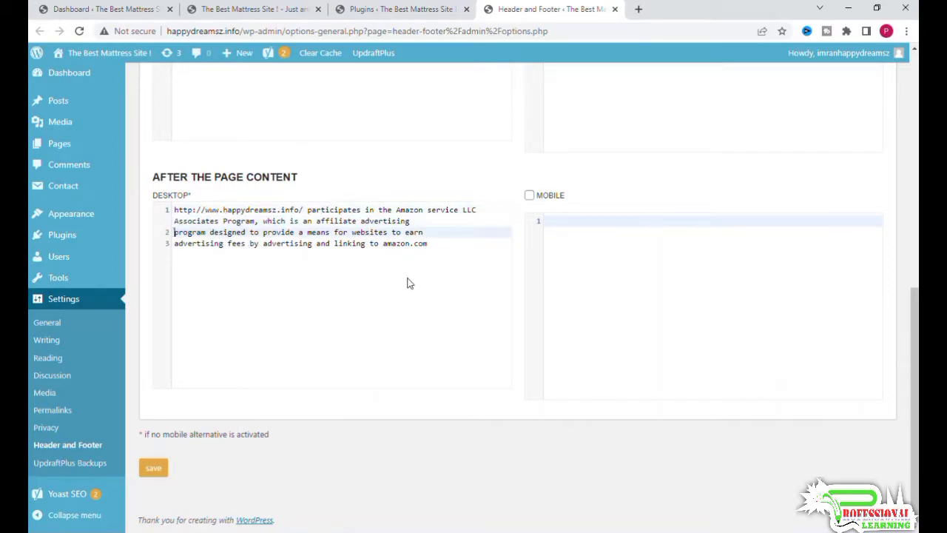
key(BackSpace)
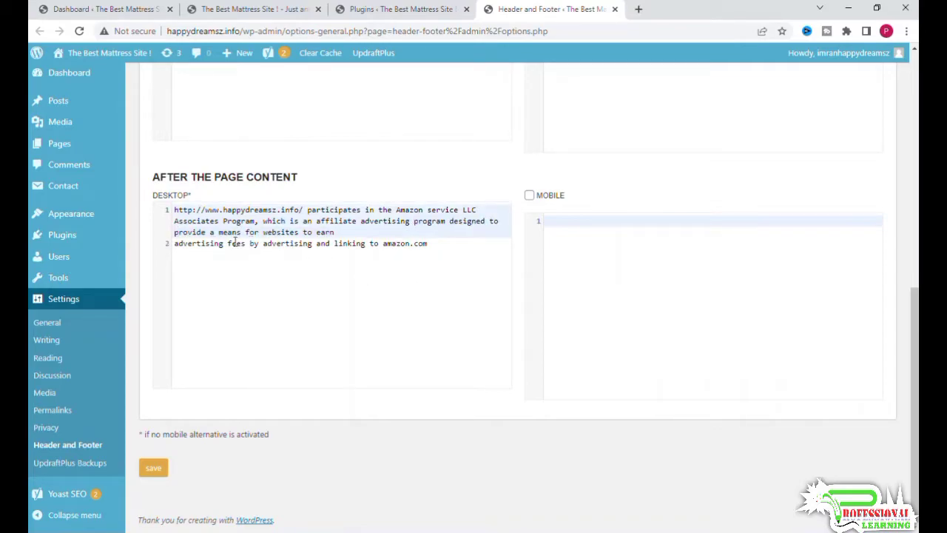
click(175, 243)
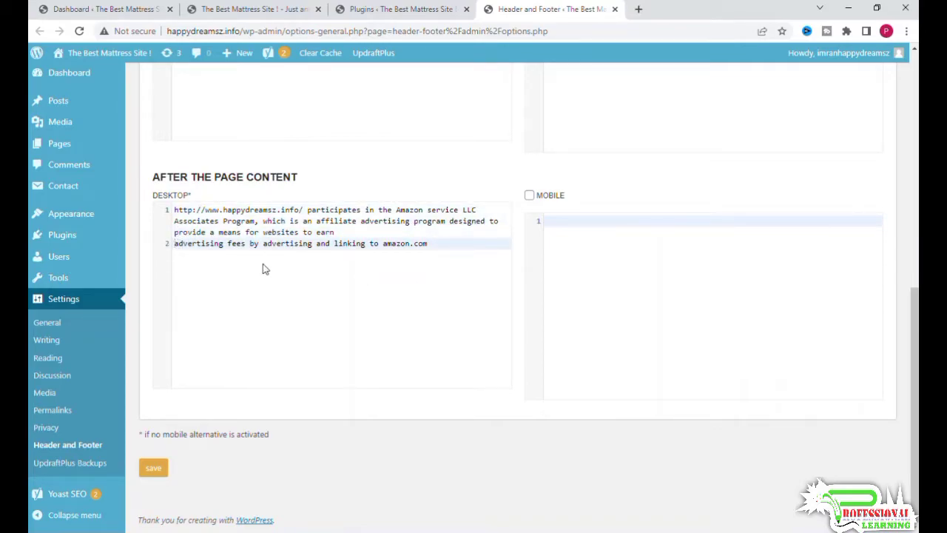
key(BackSpace)
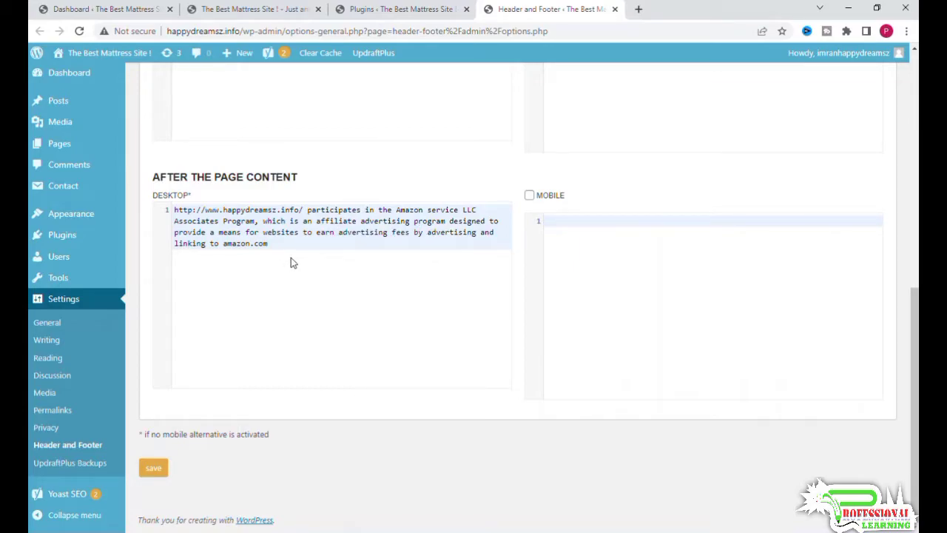
Step: Insert a new first line containing <br><br> above the disclosure
click(175, 211)
key(Return)
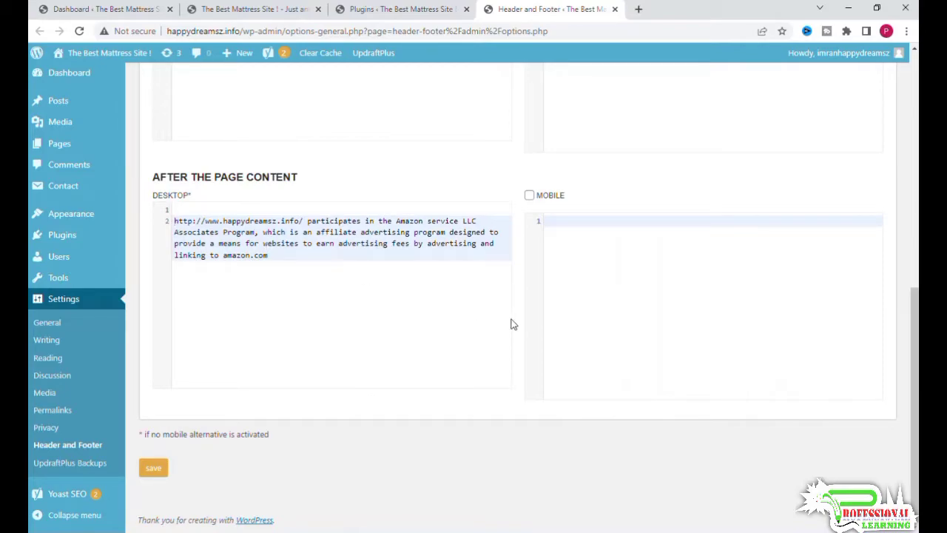
key(Up)
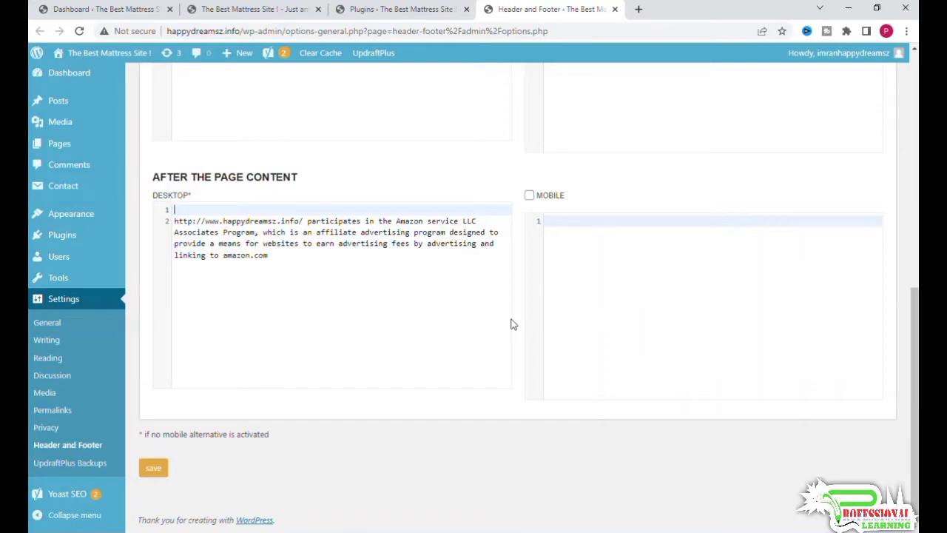
text(<br><)
text(br>)
Step: Select all the Desktop box text and copy it
key(ctrl+a)
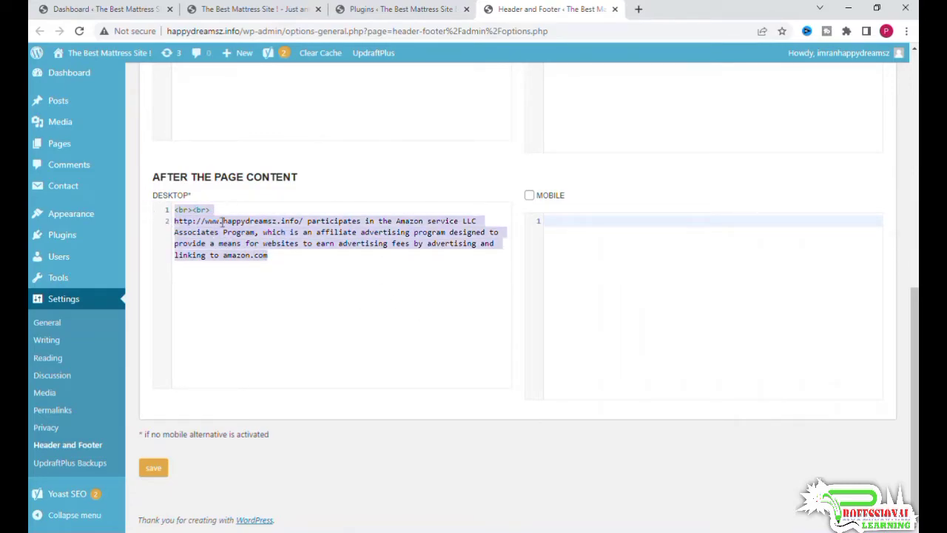
right_click(220, 217)
click(259, 274)
Step: Paste the copied disclosure into the Mobile after-content box and save the settings
click(603, 249)
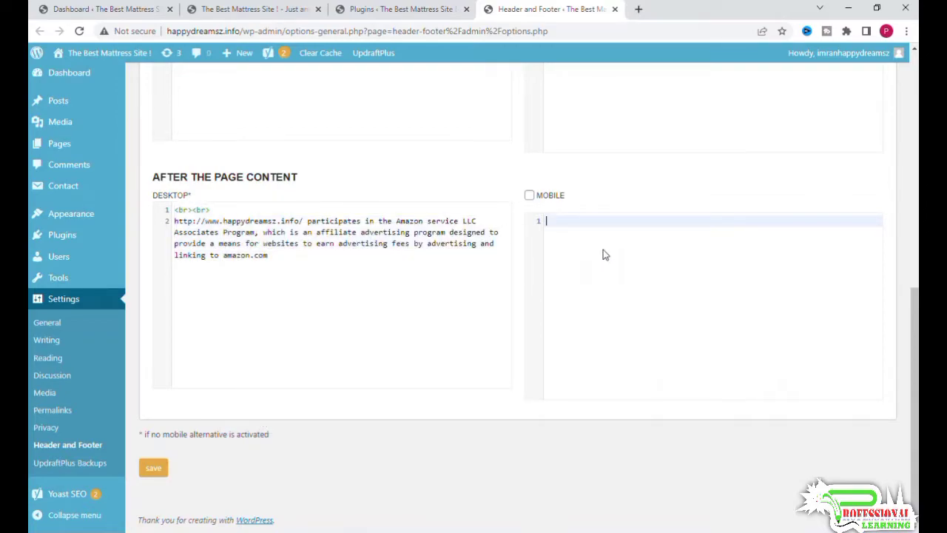
right_click(576, 228)
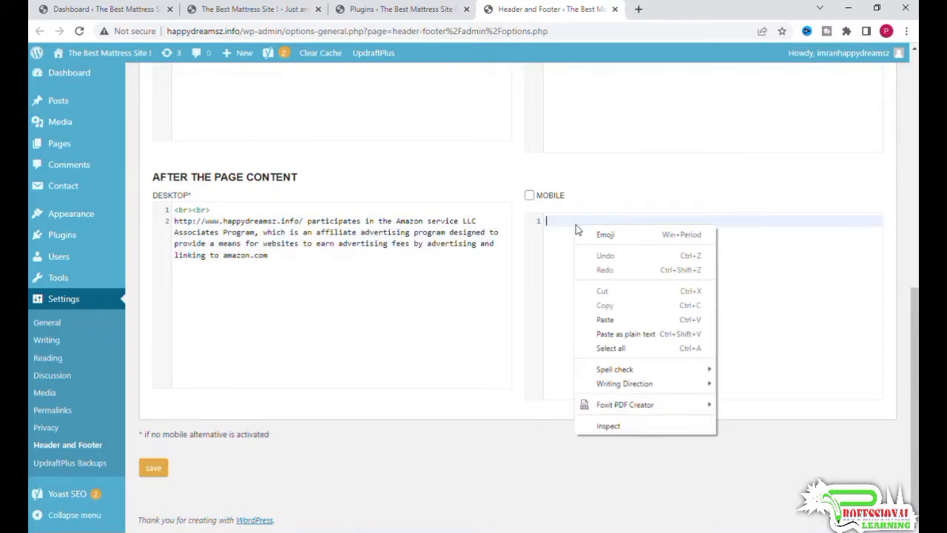
click(617, 319)
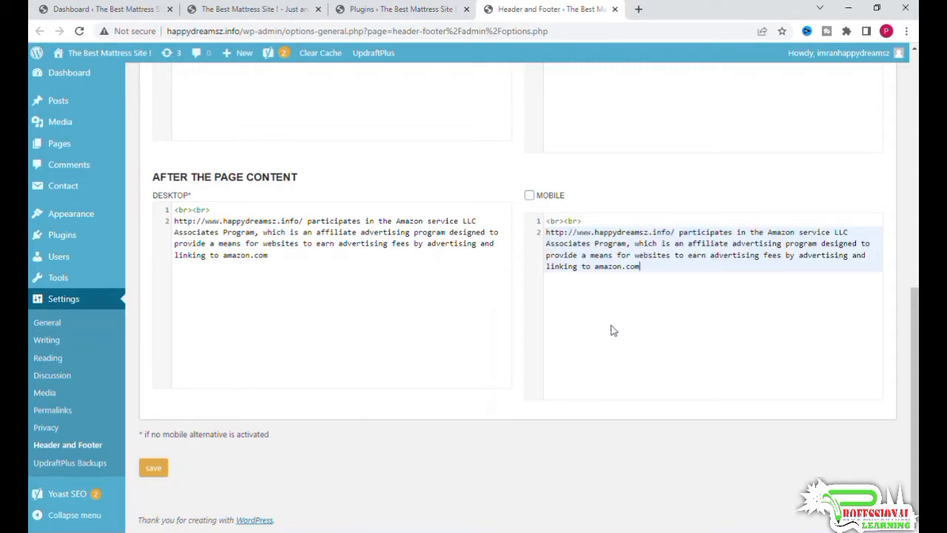
click(153, 468)
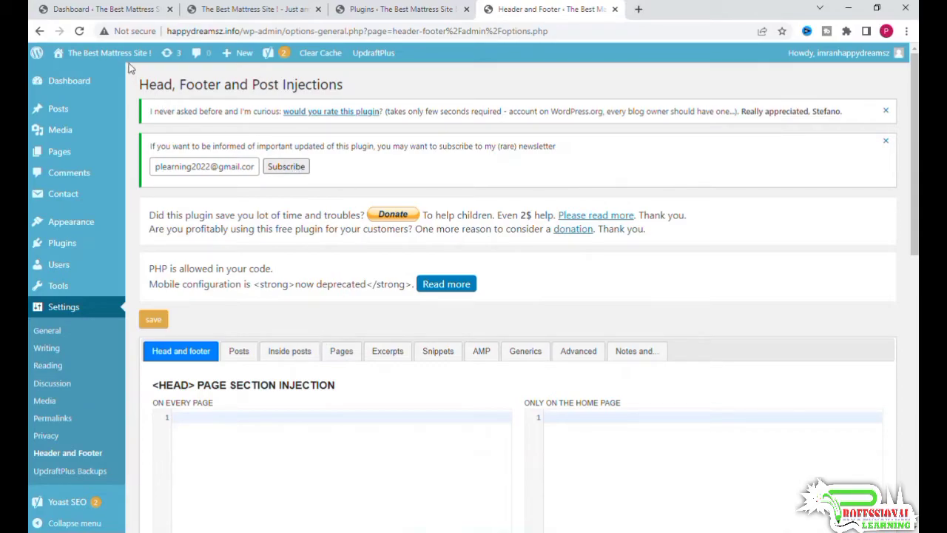
Step: Reload the live site, check the Home post, then return to the injection settings
click(225, 10)
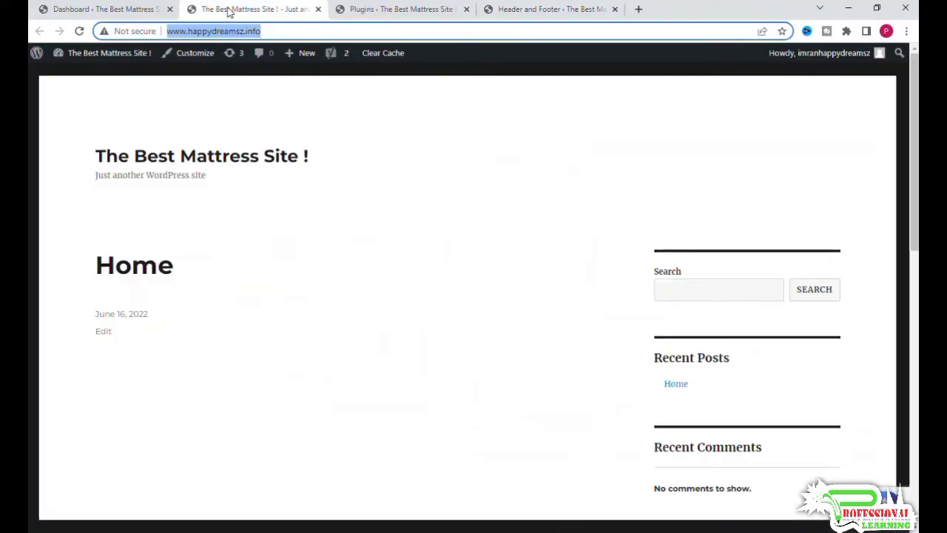
click(79, 31)
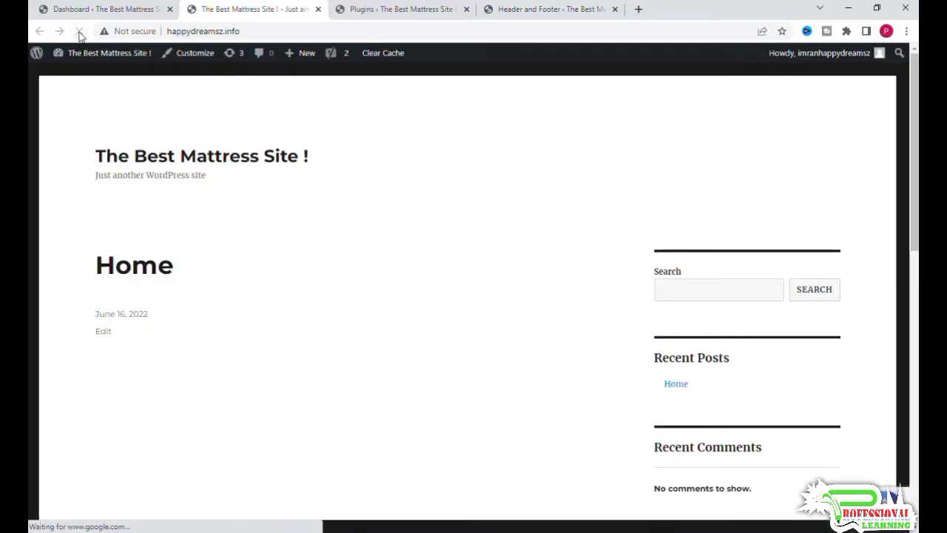
click(163, 275)
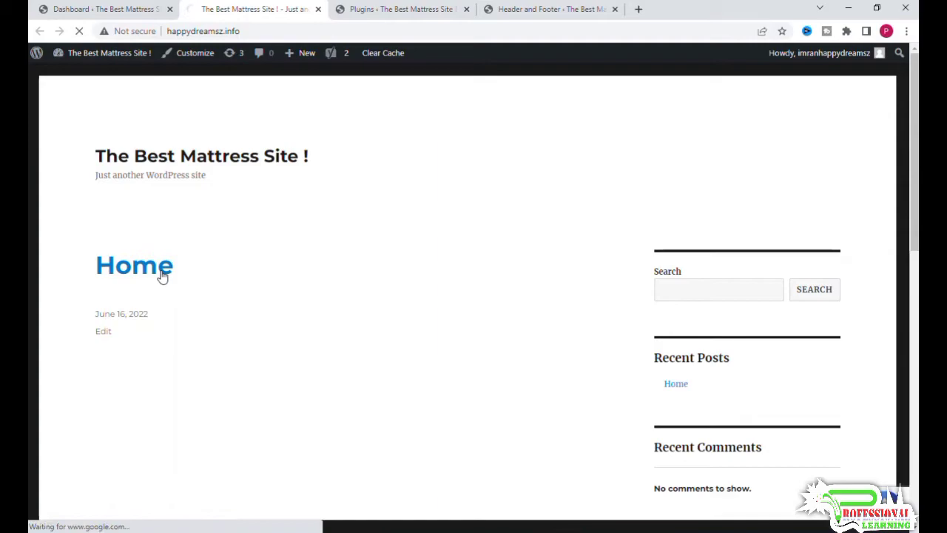
scroll(288, 323, down, 4)
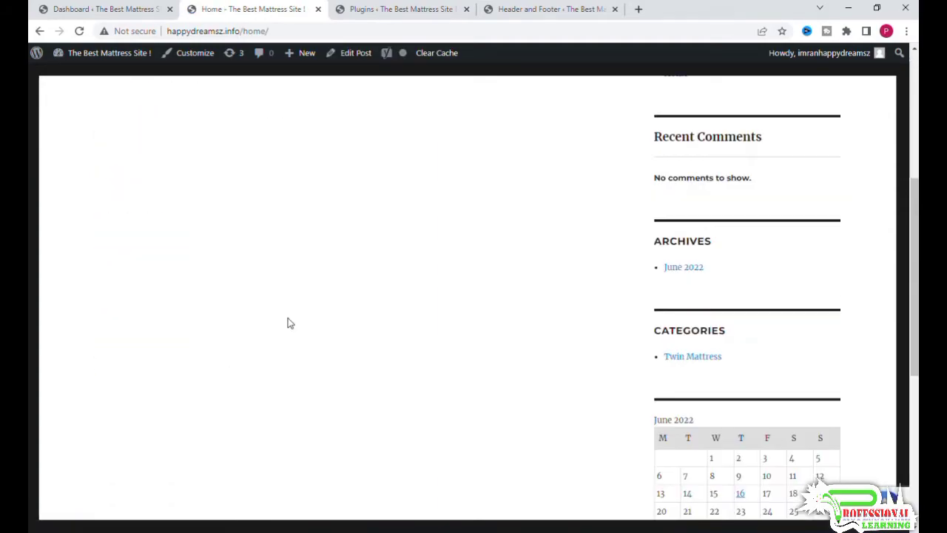
click(423, 12)
click(522, 10)
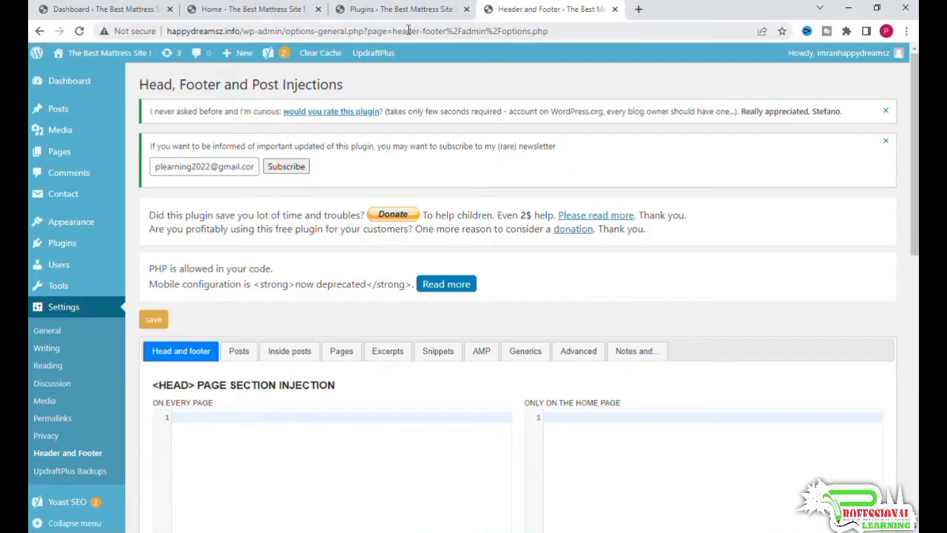
Step: List all pages, then search the live site for 'pri' to reach the Privacy Policy page
mouse_move(59, 152)
click(143, 154)
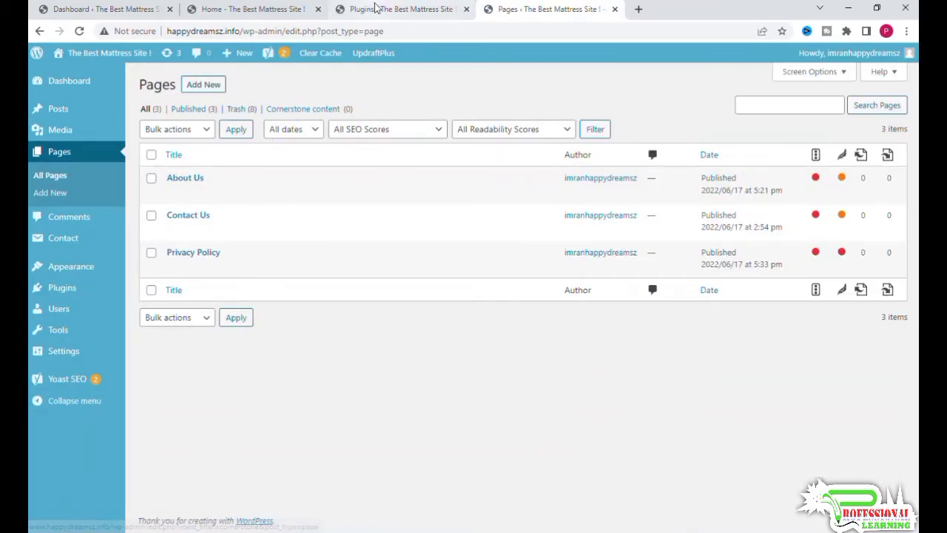
click(279, 16)
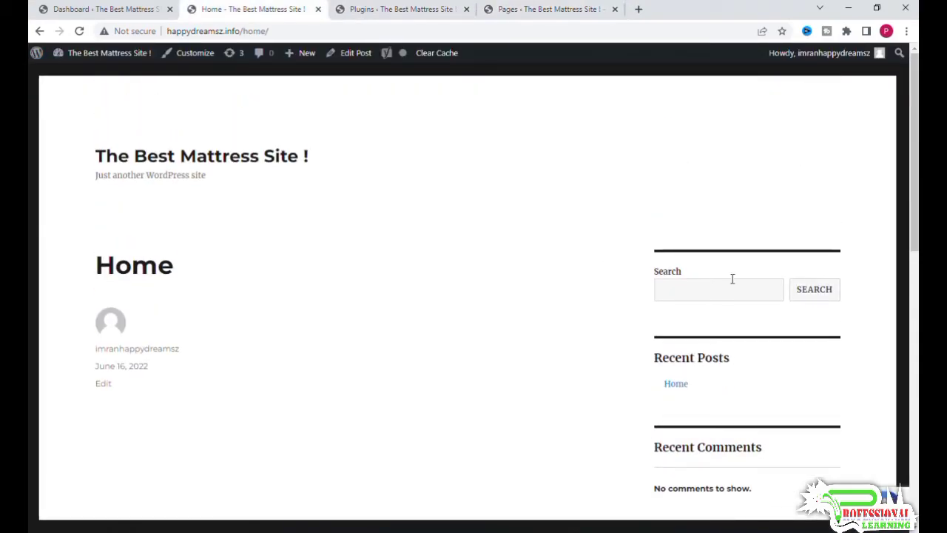
click(726, 289)
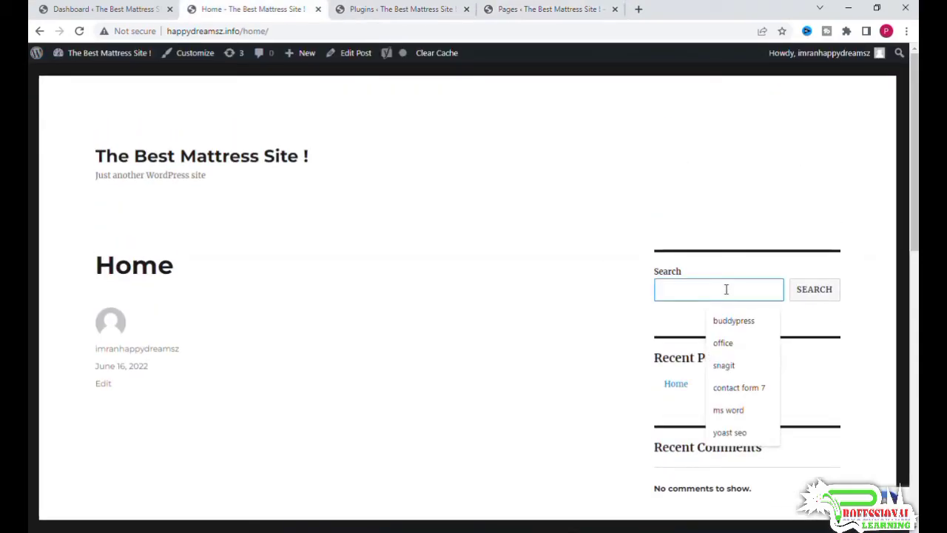
text(pr)
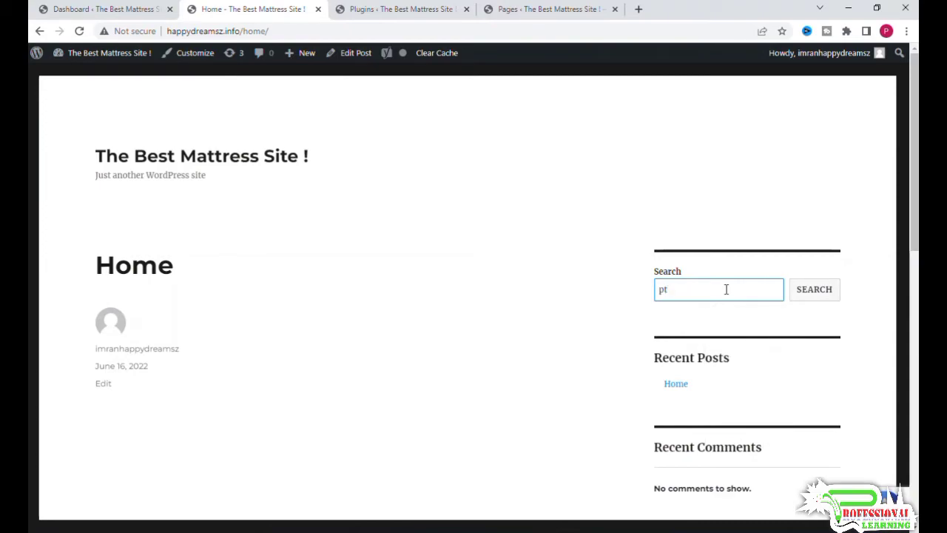
text(i)
key(Return)
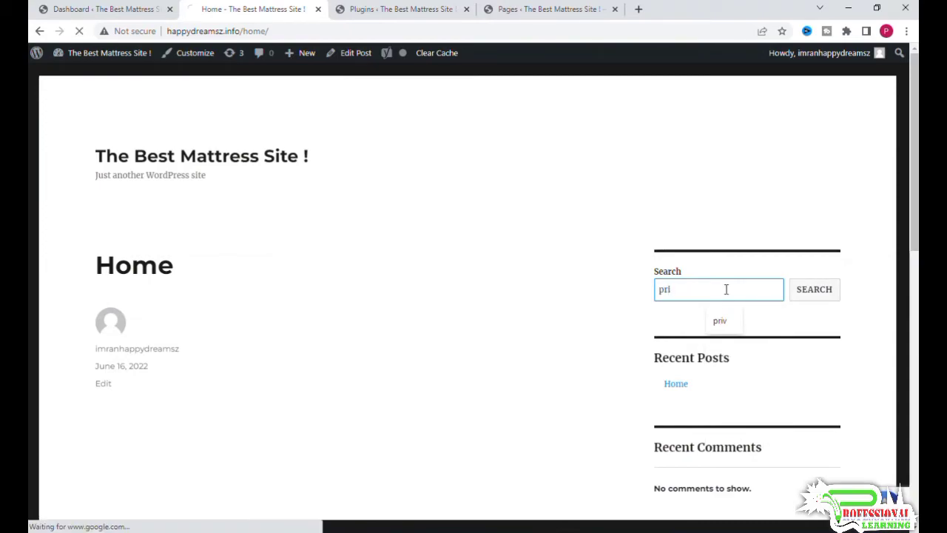
scroll(426, 362, down, 9)
scroll(426, 363, up, 4)
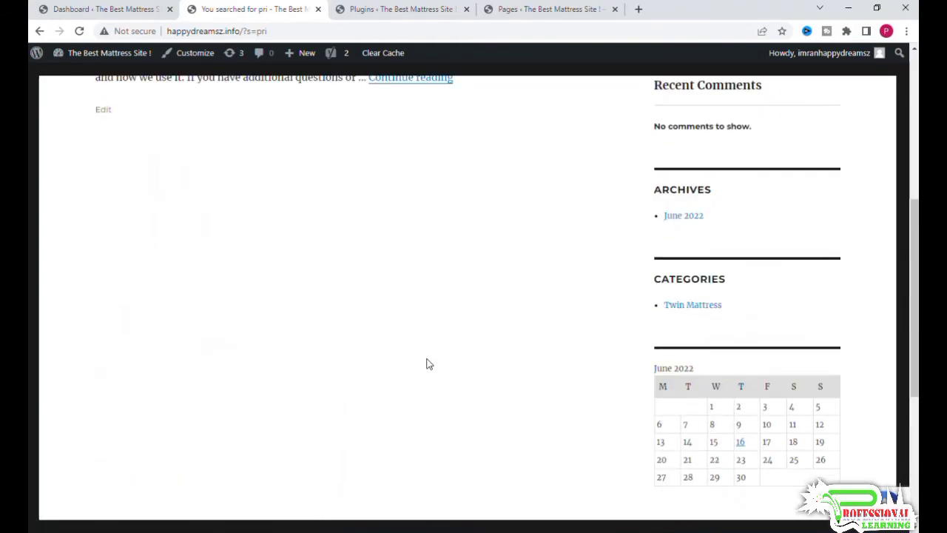
scroll(378, 283, up, 3)
click(395, 271)
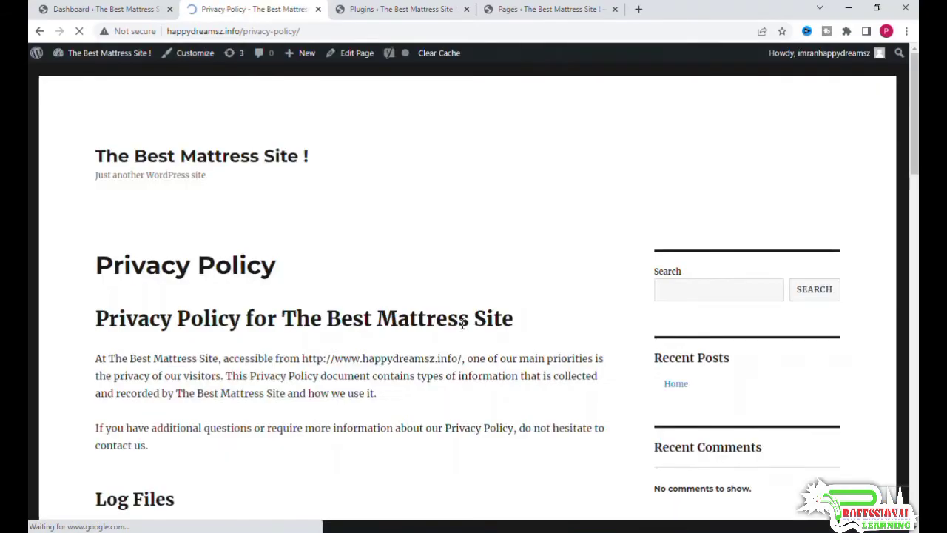
scroll(462, 324, down, 6)
scroll(461, 324, down, 5)
scroll(462, 324, down, 5)
scroll(461, 324, down, 2)
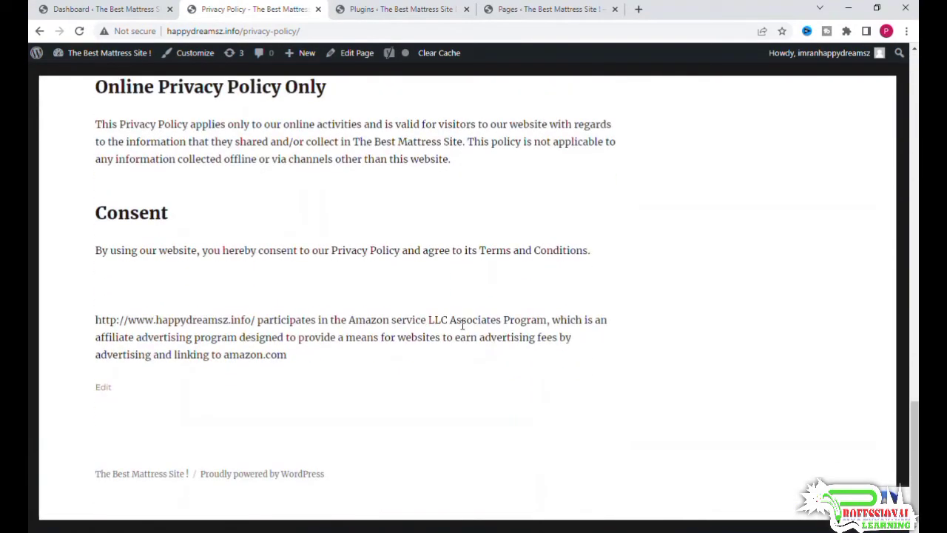
drag(296, 360, 92, 322)
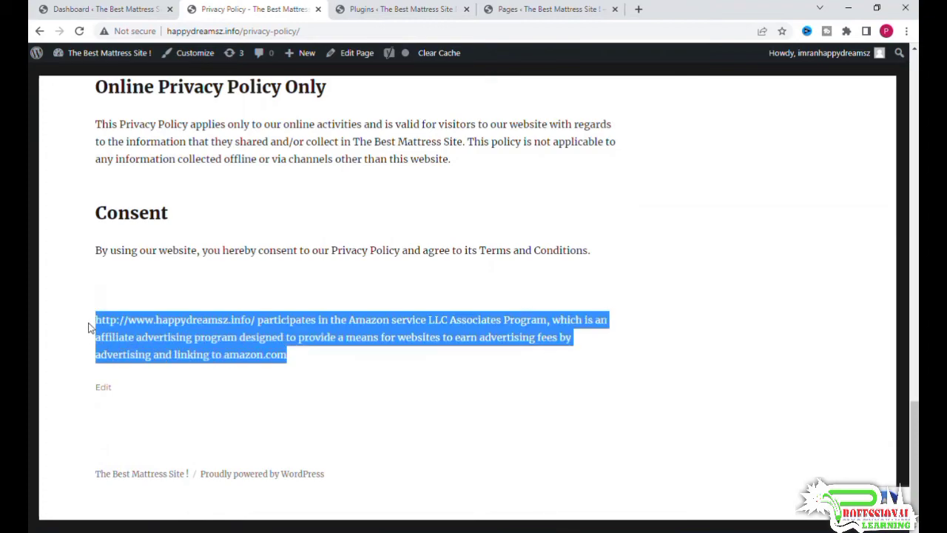
click(305, 366)
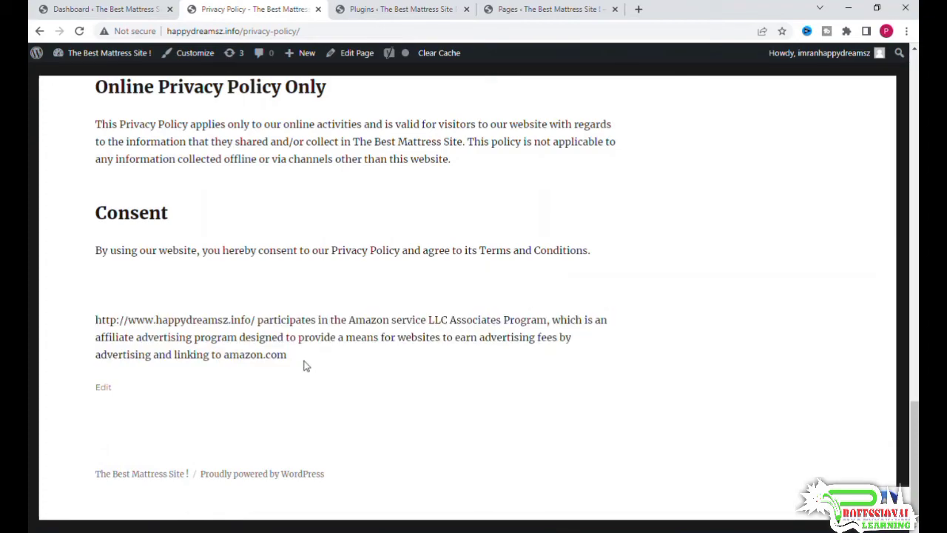
scroll(305, 367, up, 3)
scroll(306, 366, up, 1)
scroll(306, 367, up, 2)
scroll(306, 367, up, 5)
scroll(306, 367, up, 3)
scroll(306, 367, up, 3)
scroll(305, 367, up, 2)
scroll(303, 364, up, 1)
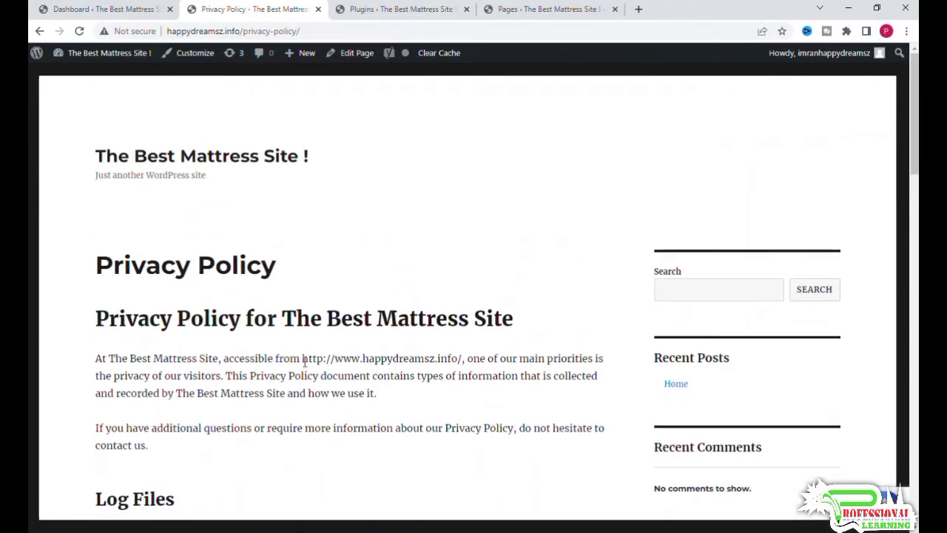